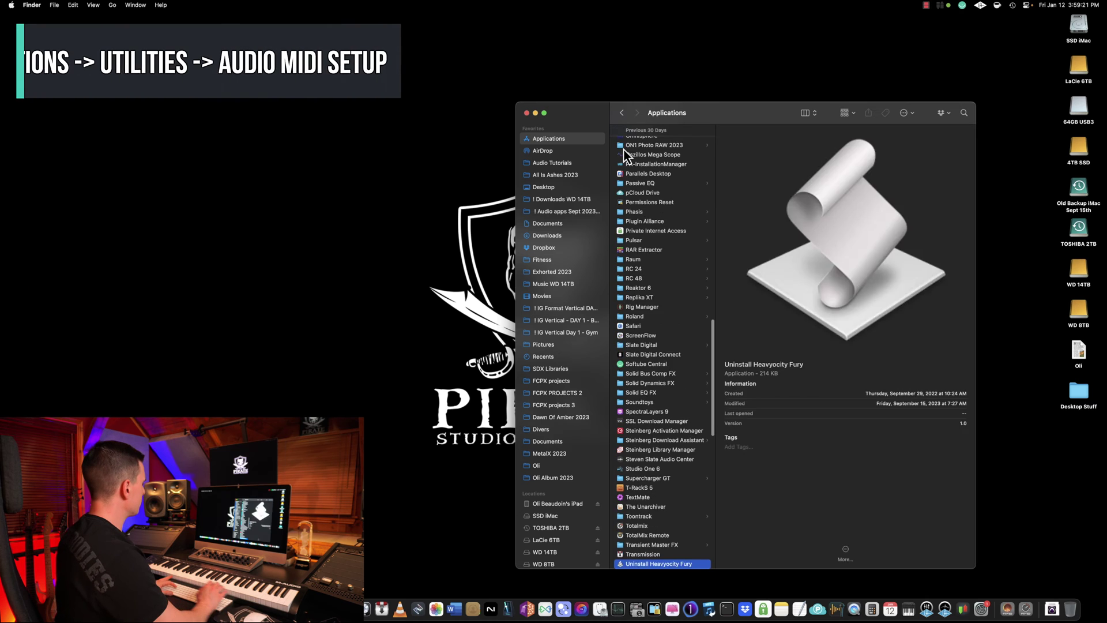
Step: Open Audio MIDI Setup from Finder's Applications > Utilities folder
{"action": "key", "text": "Down"}
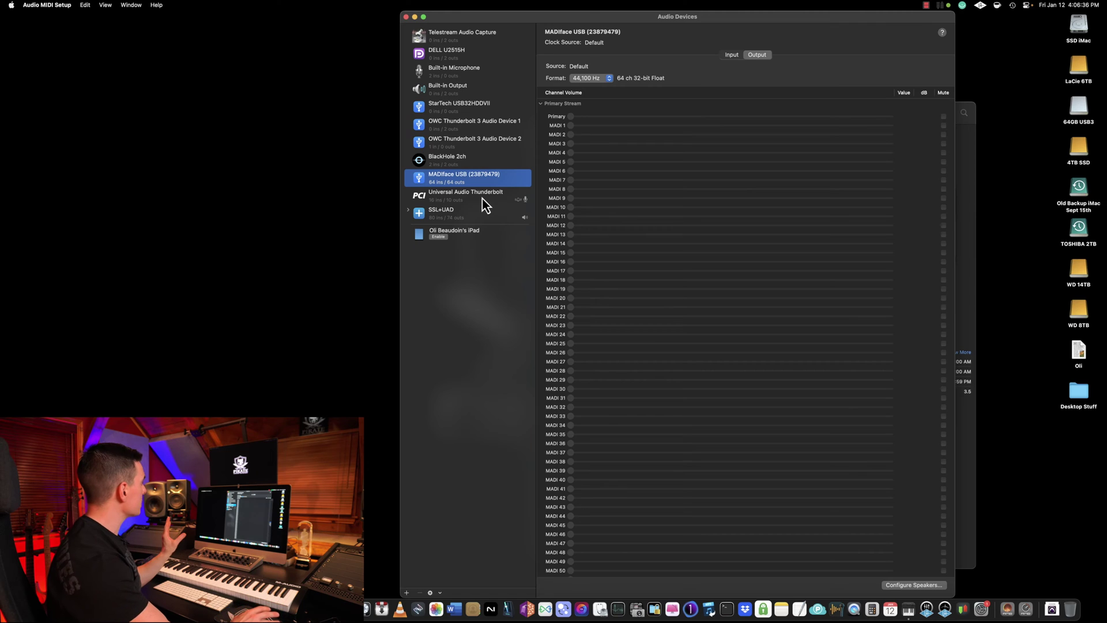
Step: Check in About This Mac that the system runs macOS Ventura 13.6.3, then close it
{"action": "left_click", "coordinate": [11, 5]}
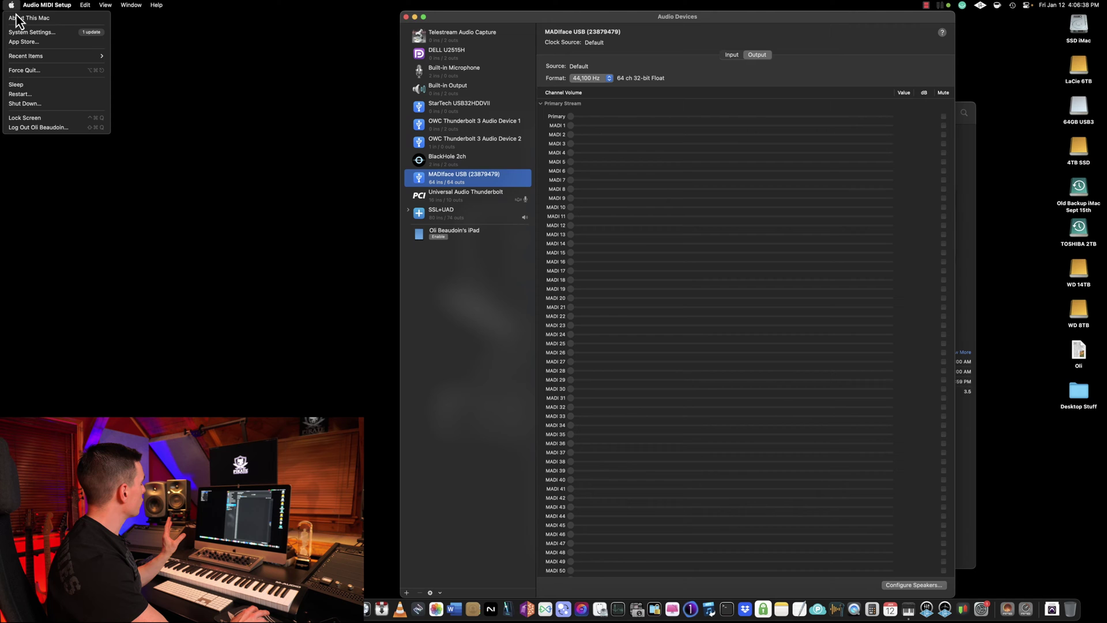
{"action": "left_click", "coordinate": [40, 14]}
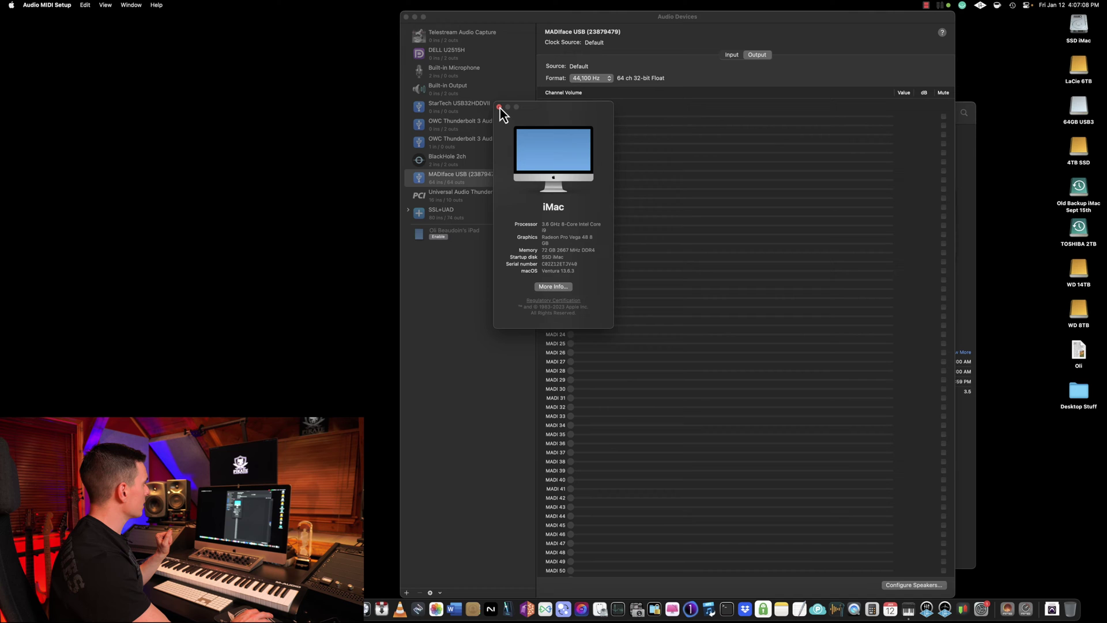
{"action": "left_click", "coordinate": [499, 107]}
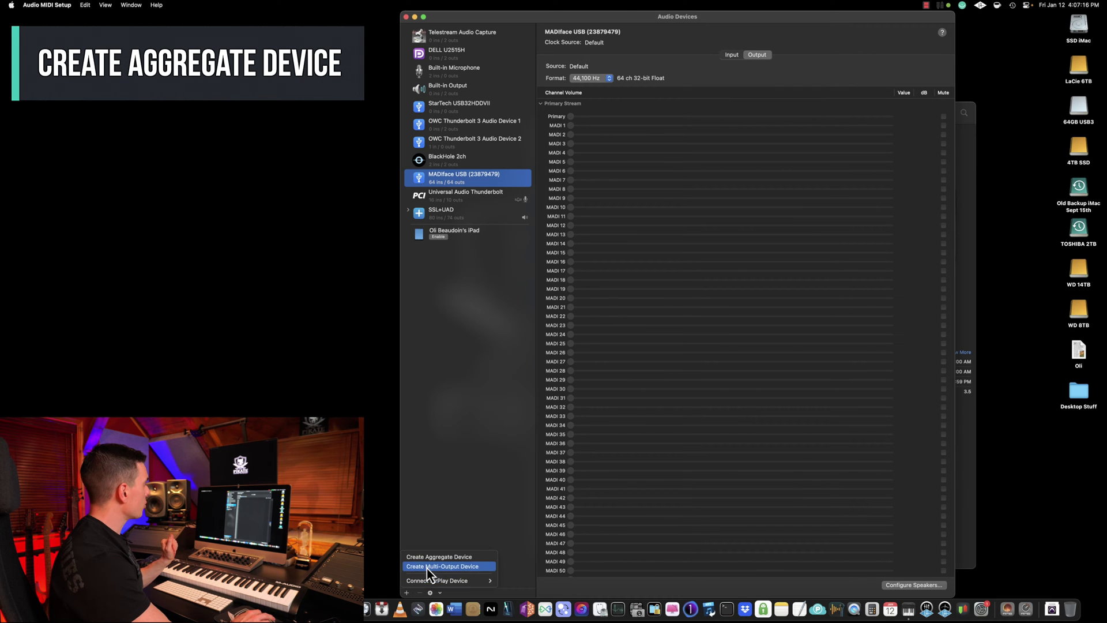
Step: Create an Aggregate Device using MADIface USB and Universal Audio Thunderbolt (80 inputs, 74 outputs)
{"action": "left_click", "coordinate": [435, 558]}
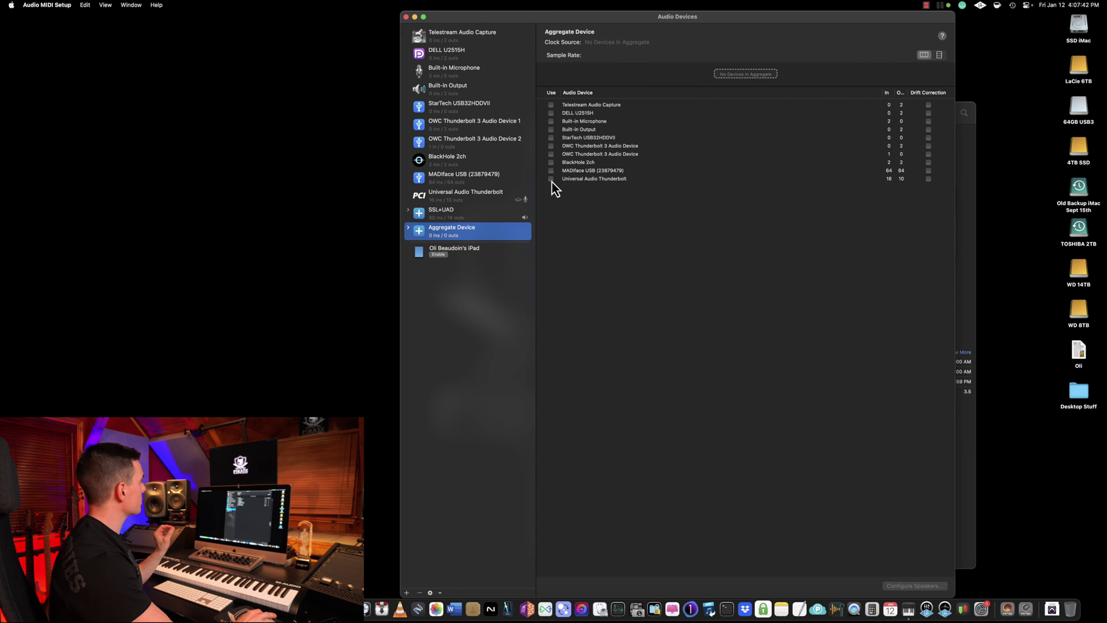
{"action": "left_click", "coordinate": [551, 171]}
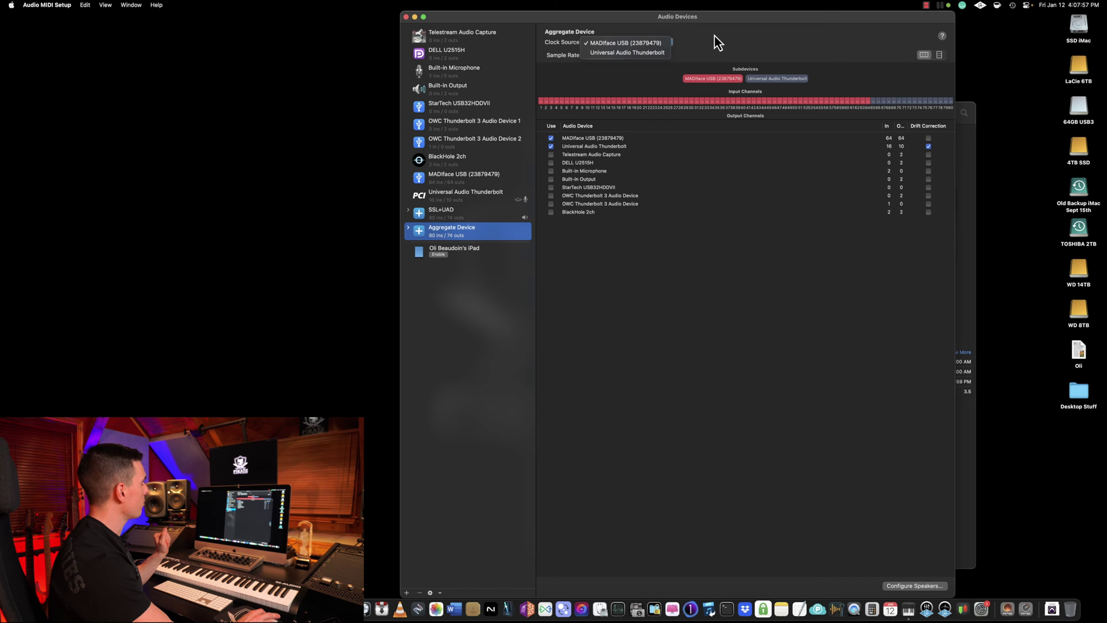
Step: Set the aggregate's clock source to Universal Audio Thunderbolt and keep the sample rate at 44.1 kHz
{"action": "left_click", "coordinate": [697, 39]}
{"action": "left_click", "coordinate": [653, 42]}
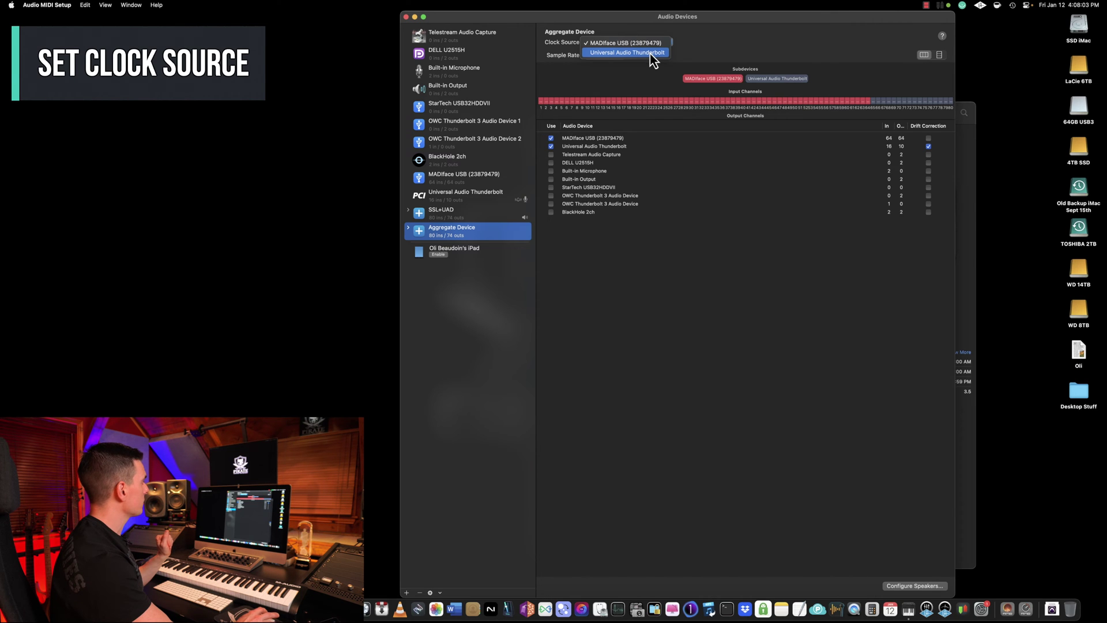
{"action": "left_click", "coordinate": [649, 54]}
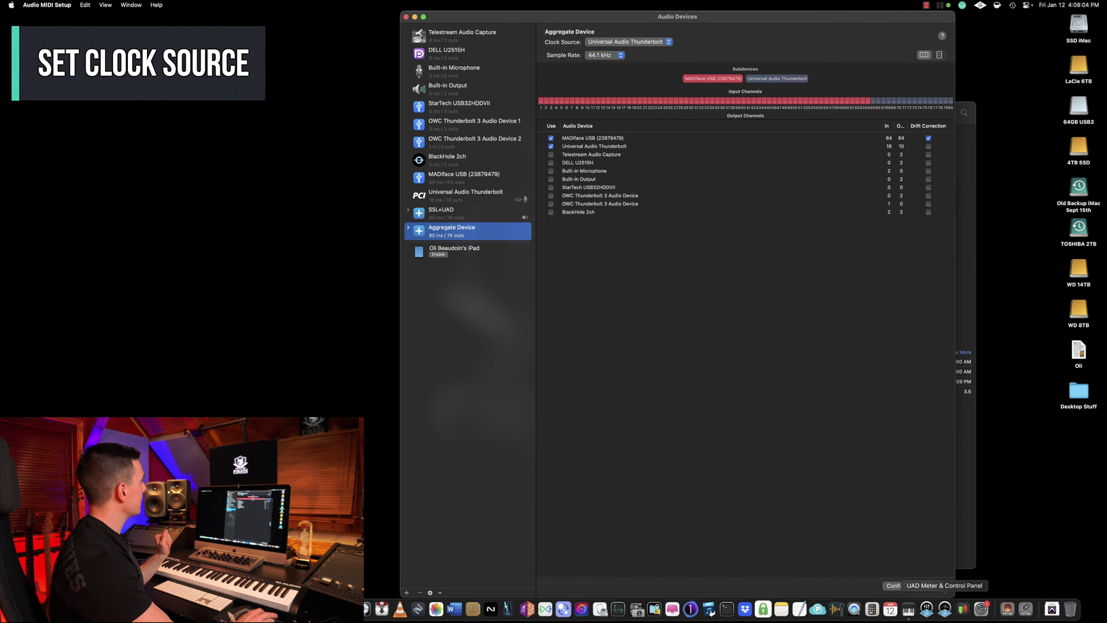
{"action": "left_click", "coordinate": [606, 56]}
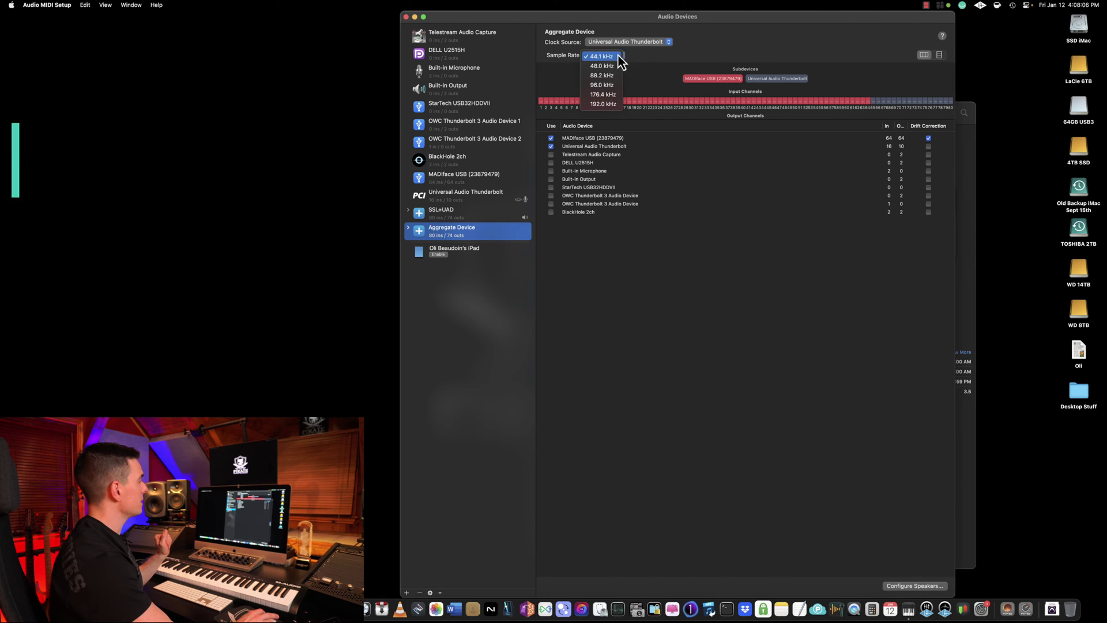
{"action": "left_click", "coordinate": [684, 57]}
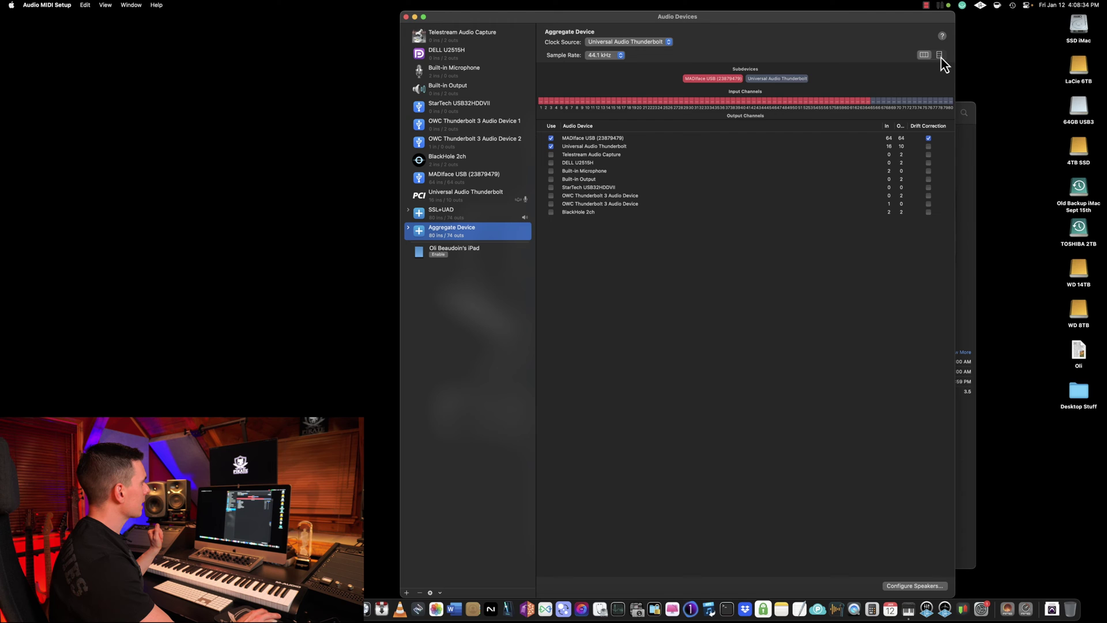
Step: Show enlarged per-channel input/output lists and scroll through the Universal Audio Thunderbolt channels
{"action": "left_click", "coordinate": [940, 56]}
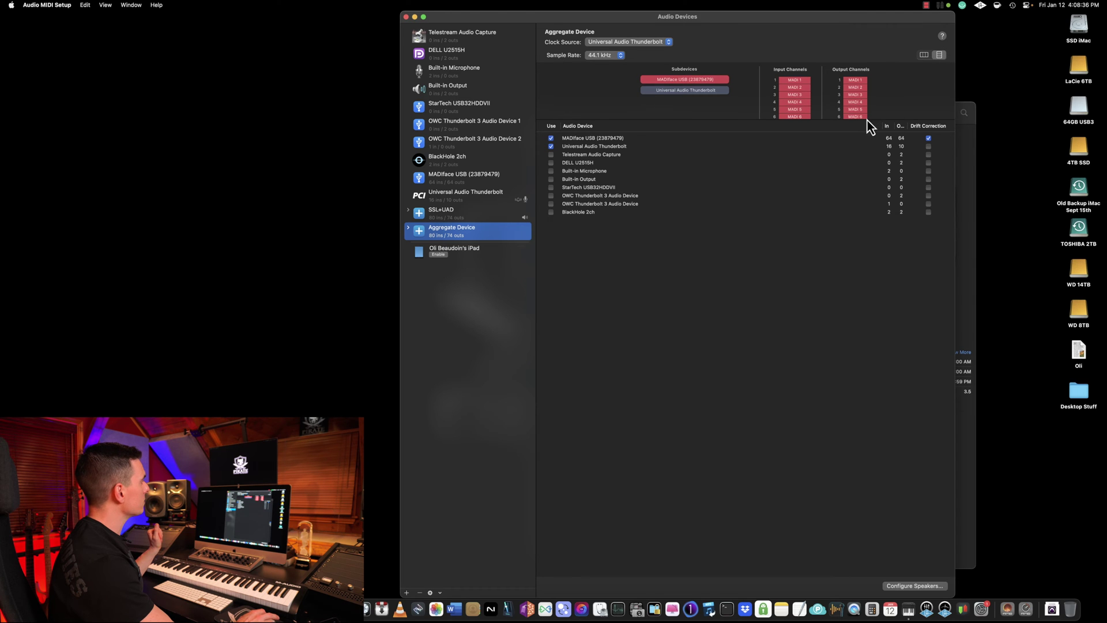
{"action": "left_click_drag", "start_coordinate": [867, 120], "coordinate": [882, 536]}
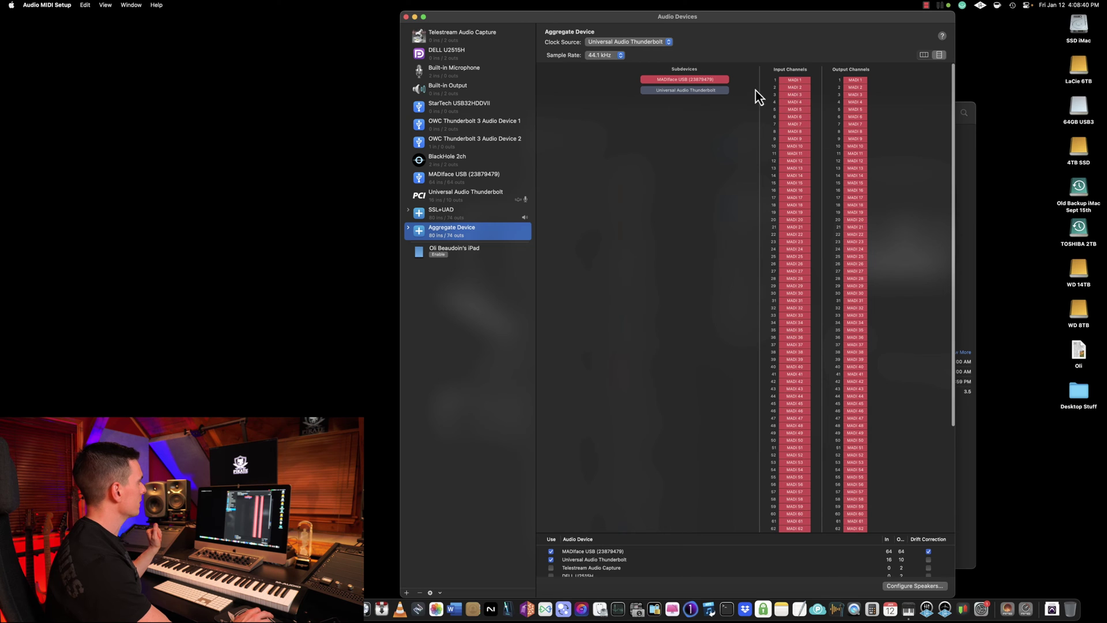
{"action": "left_click", "coordinate": [702, 90]}
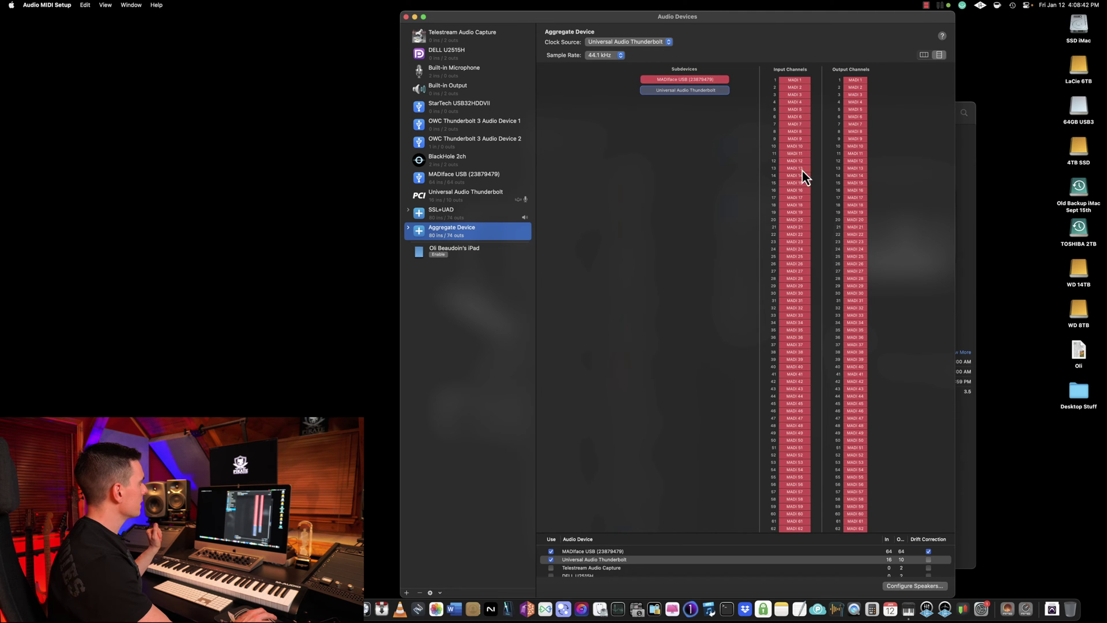
{"action": "scroll", "coordinate": [801, 171], "scroll_direction": "down", "scroll_amount": 5}
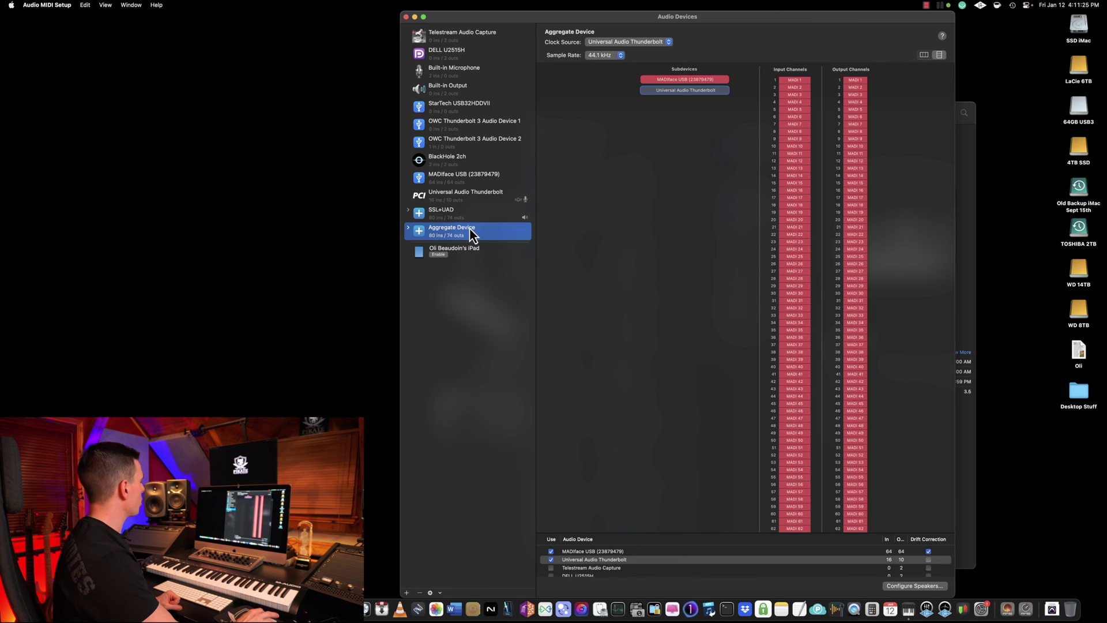
Step: Replace the Aggregate Device's name with one starting 'UAD &'
{"action": "double_click", "coordinate": [470, 229]}
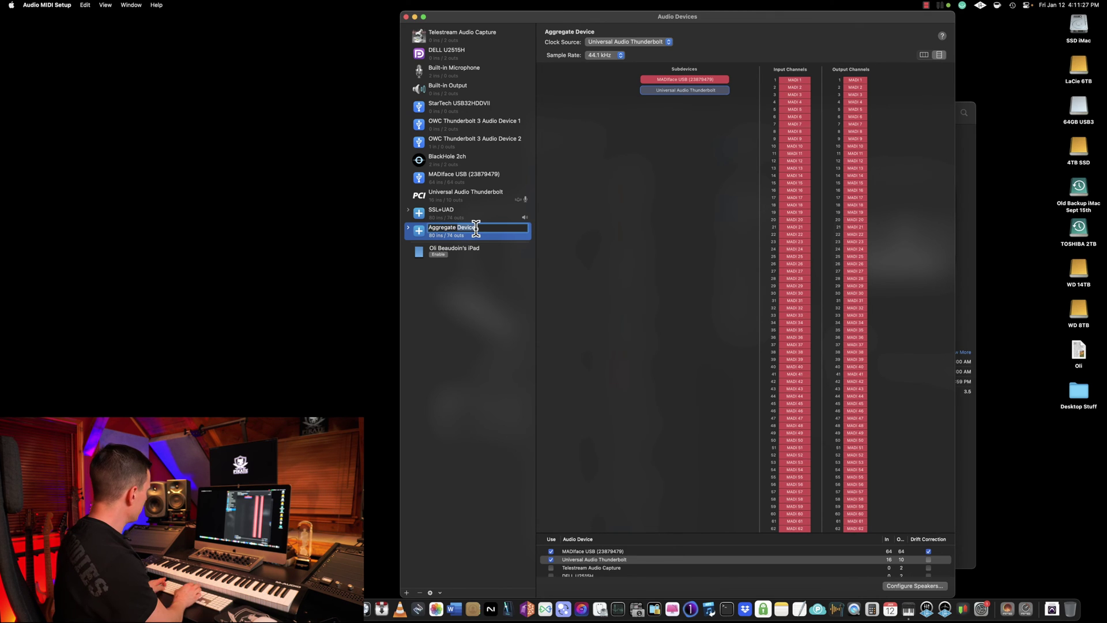
{"action": "key", "text": "super+a"}
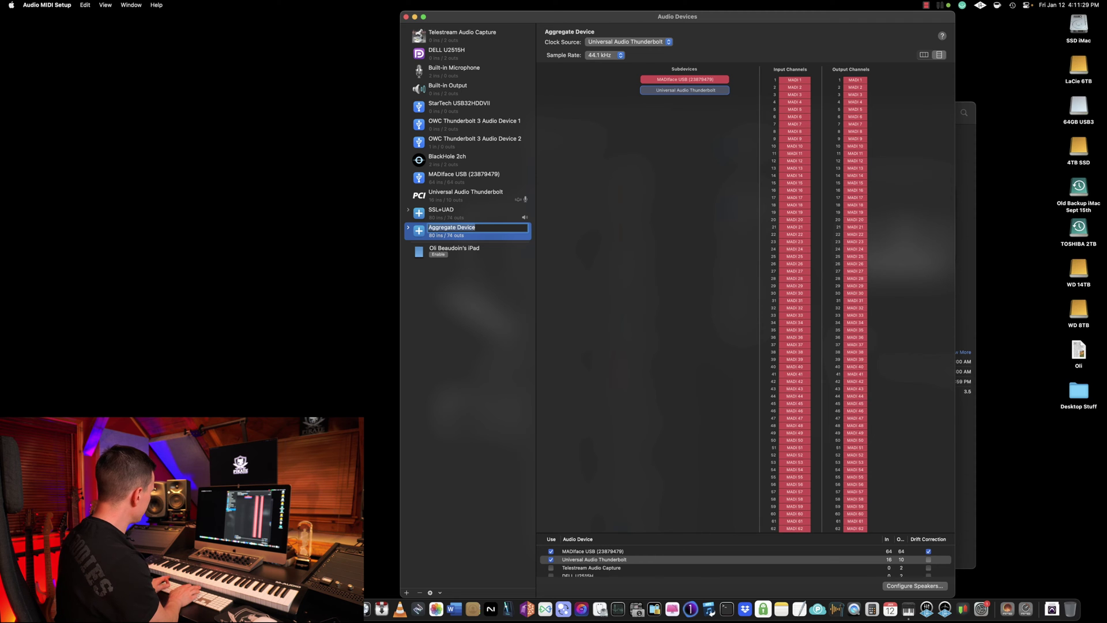
{"action": "type", "text": "UAD &"}
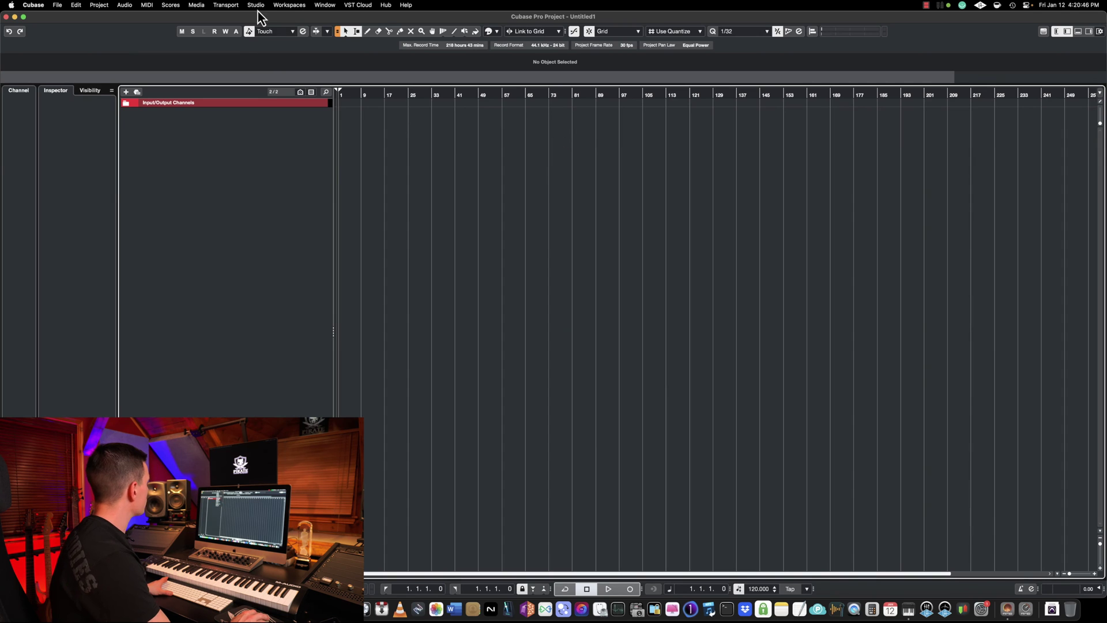
Step: Switch Cubase's ASIO driver to SSL+UAD in Studio Setup, confirm the switch, and close it
{"action": "left_click", "coordinate": [257, 7]}
{"action": "left_click", "coordinate": [288, 193]}
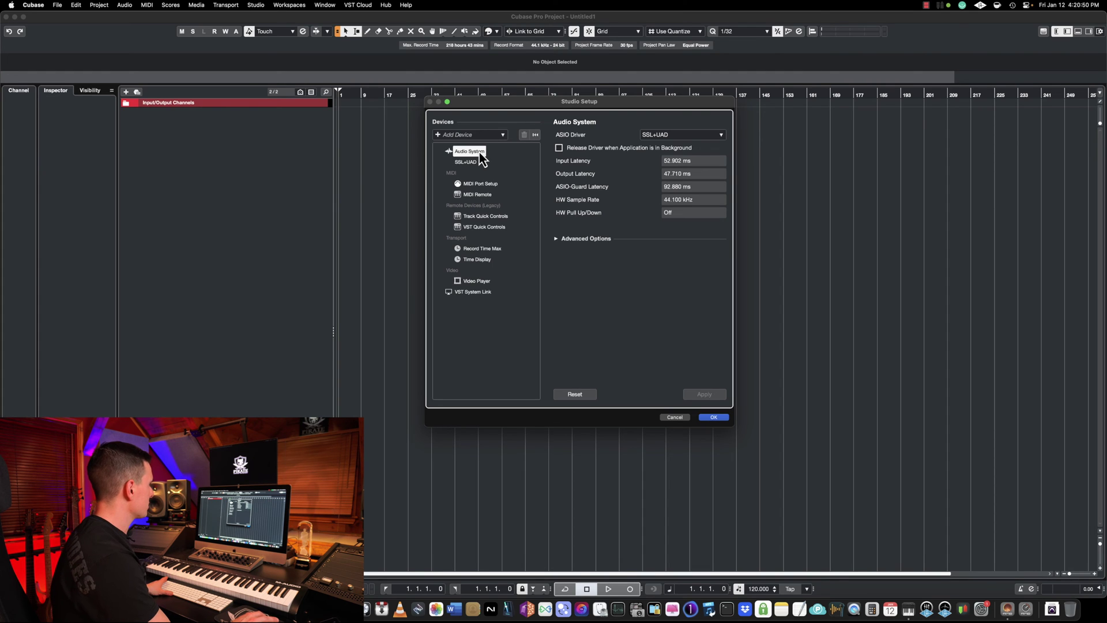
{"action": "left_click", "coordinate": [712, 135]}
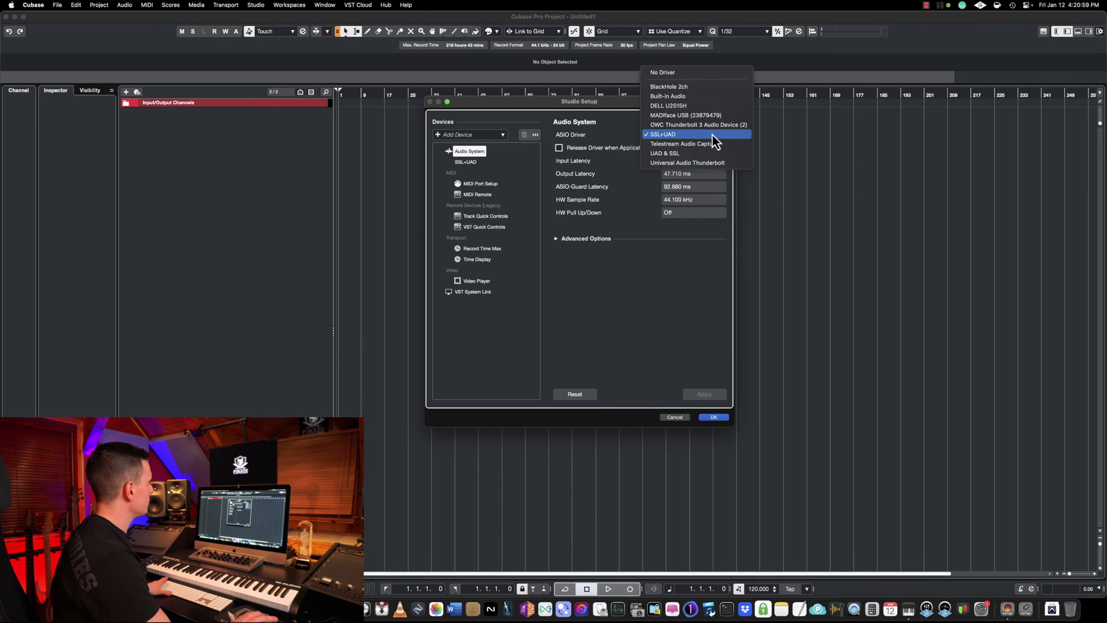
{"action": "left_click", "coordinate": [712, 135]}
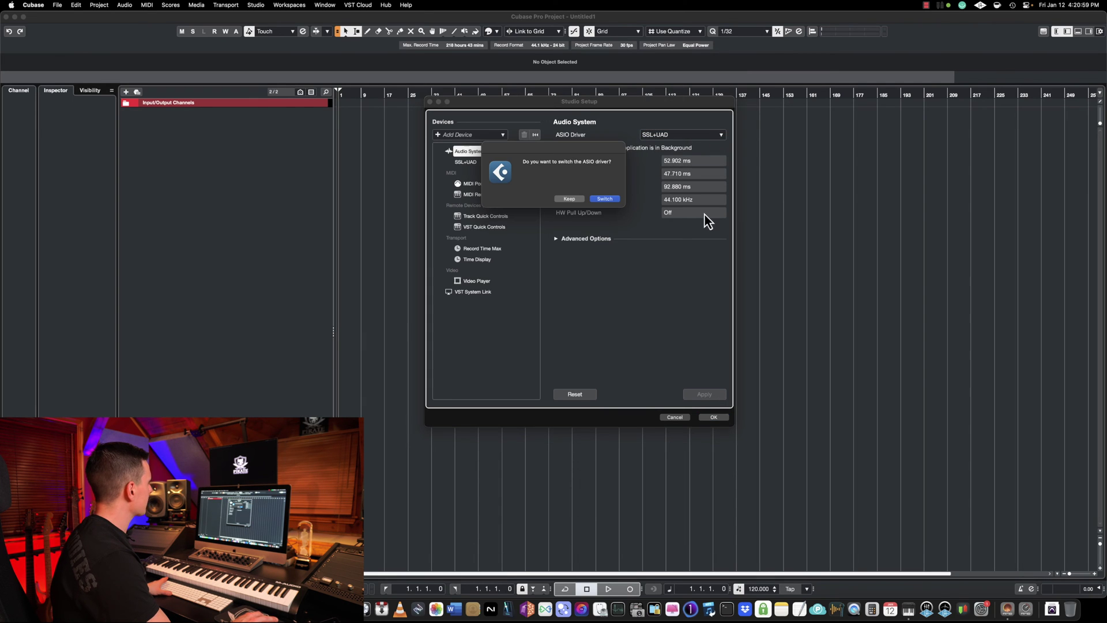
{"action": "left_click", "coordinate": [606, 199]}
{"action": "left_click", "coordinate": [714, 418]}
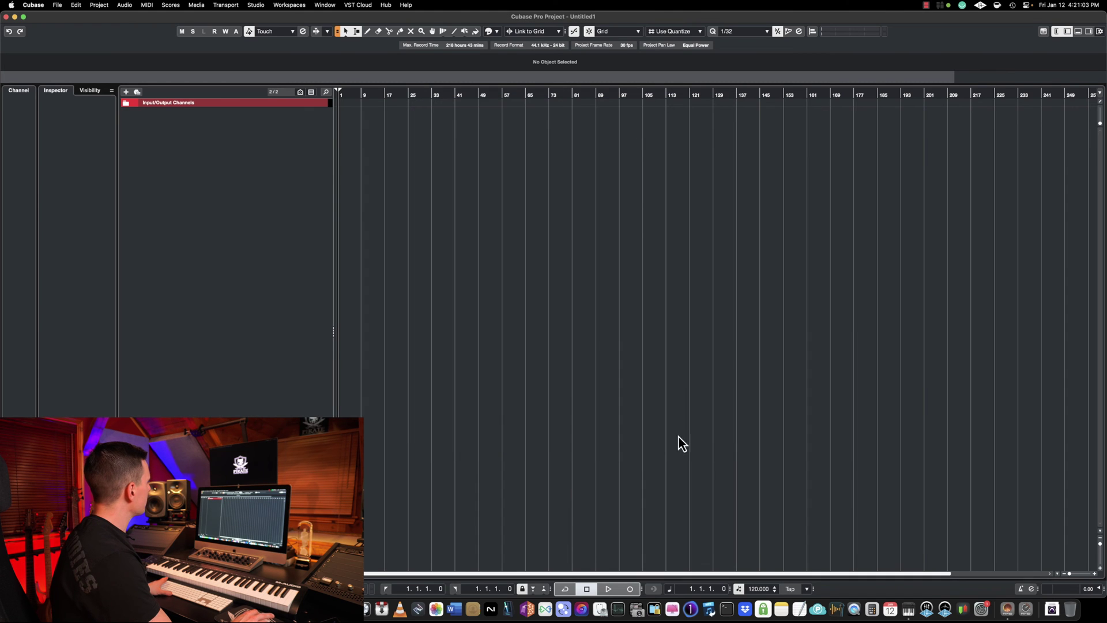
Step: Open Audio Connections and expand the Stereo Out bus on the Outputs side
{"action": "left_click", "coordinate": [256, 5]}
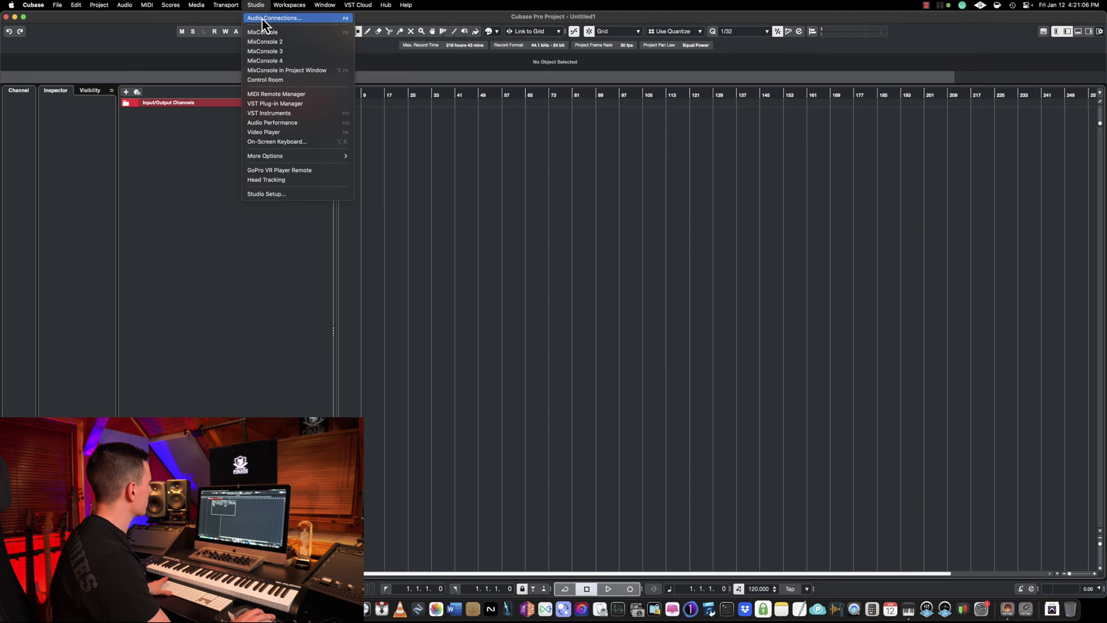
{"action": "left_click", "coordinate": [263, 19]}
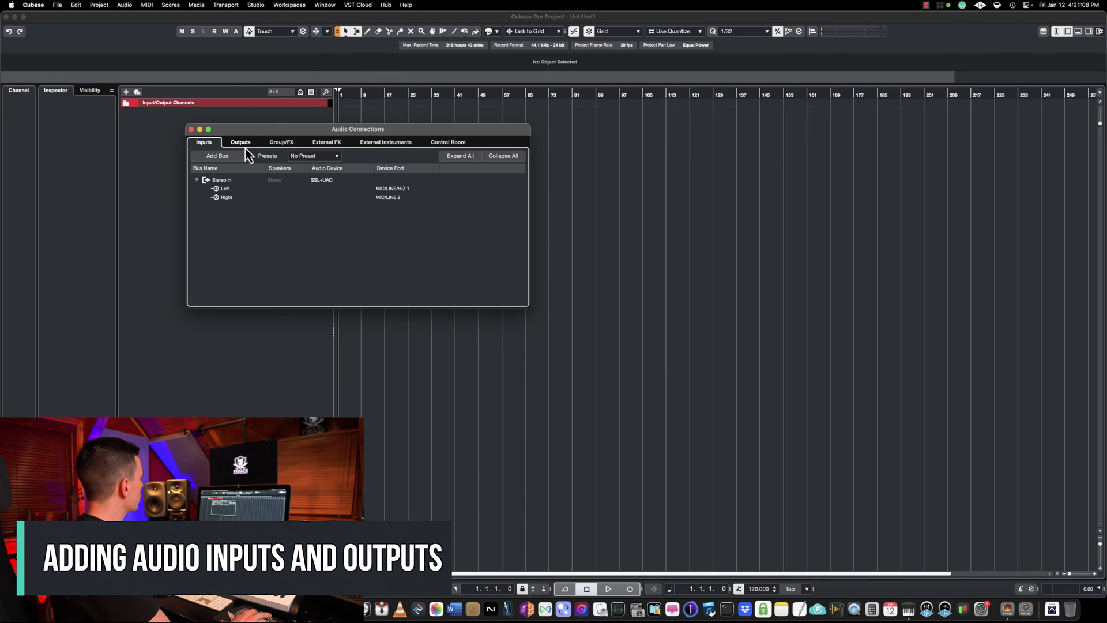
{"action": "left_click", "coordinate": [243, 143]}
{"action": "left_click", "coordinate": [208, 181]}
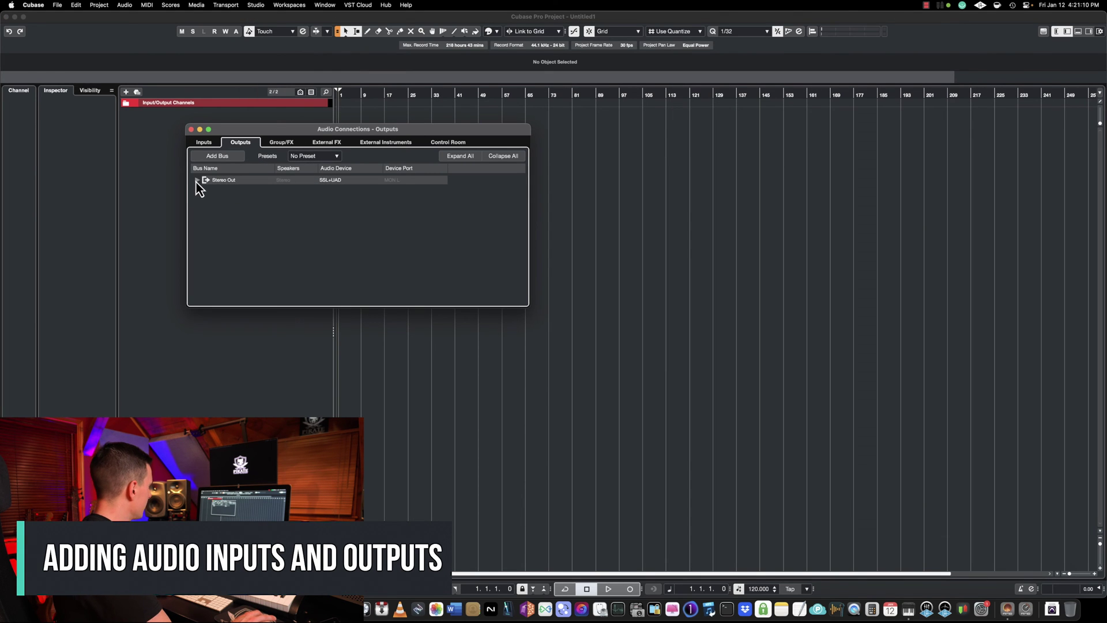
{"action": "left_click", "coordinate": [197, 180]}
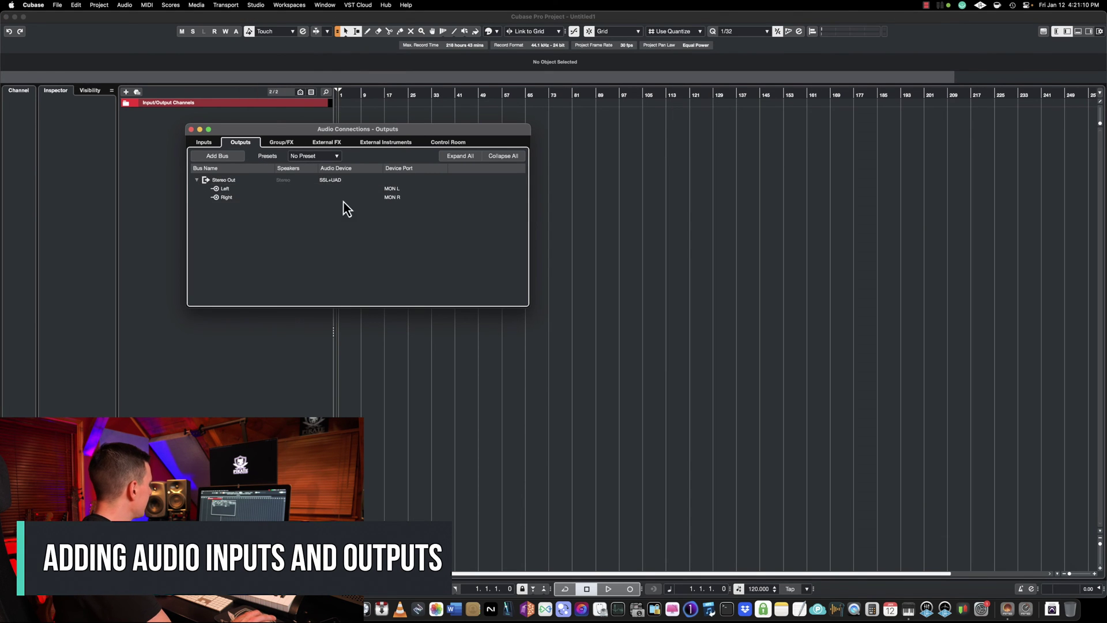
Step: Keep Stereo Out's left and right channels on MON L and MON R, ending on Inputs
{"action": "left_click", "coordinate": [400, 192]}
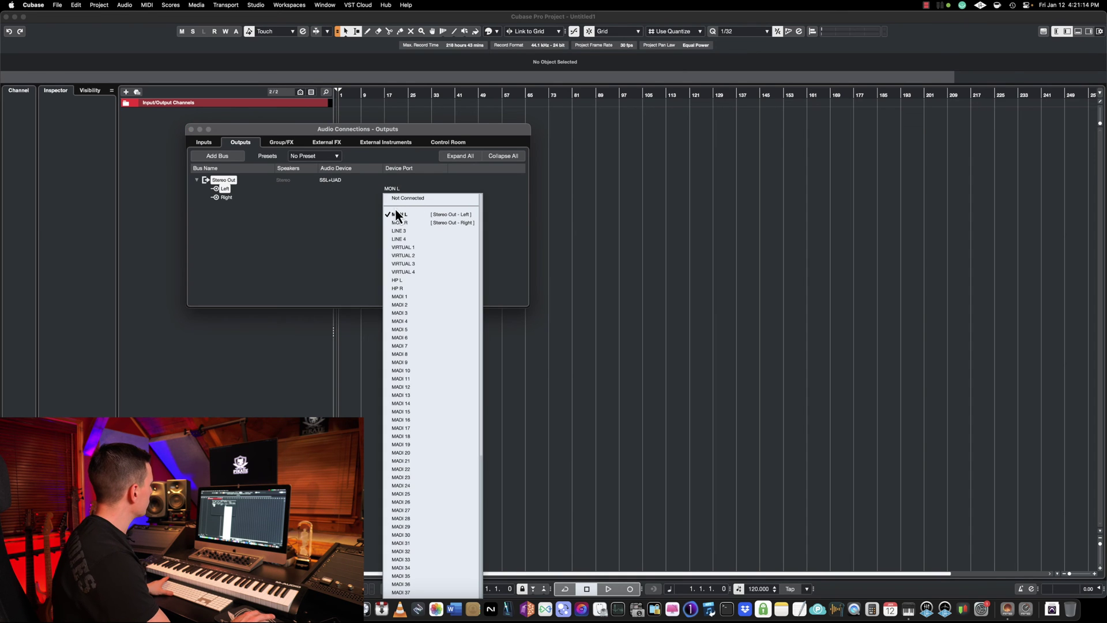
{"action": "left_click", "coordinate": [396, 214]}
{"action": "left_click", "coordinate": [394, 199]}
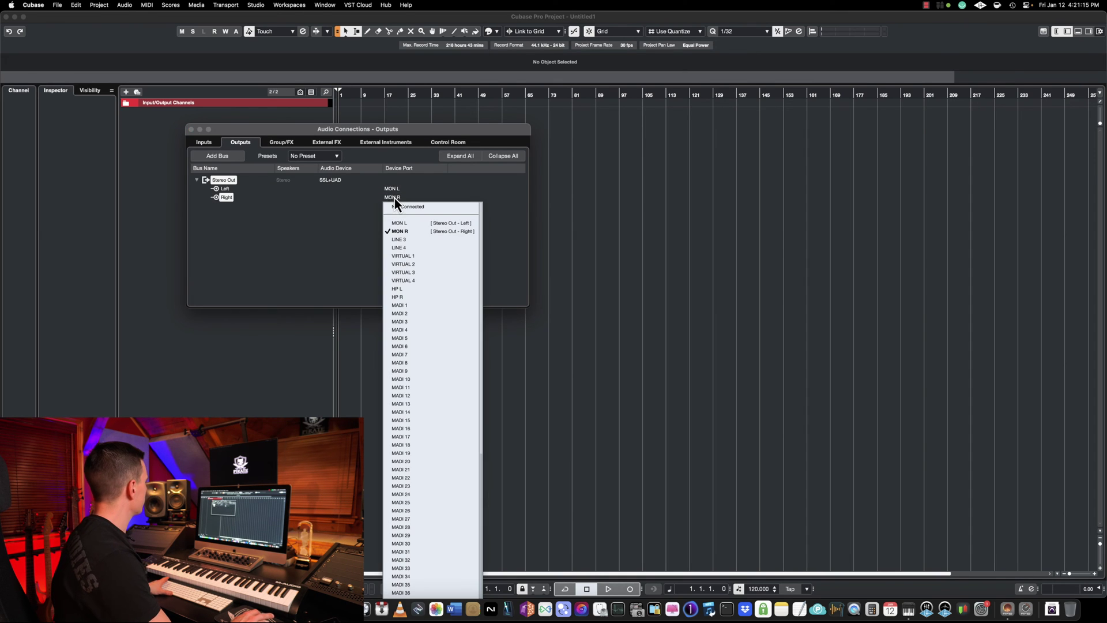
{"action": "left_click", "coordinate": [399, 234]}
{"action": "left_click", "coordinate": [205, 143]}
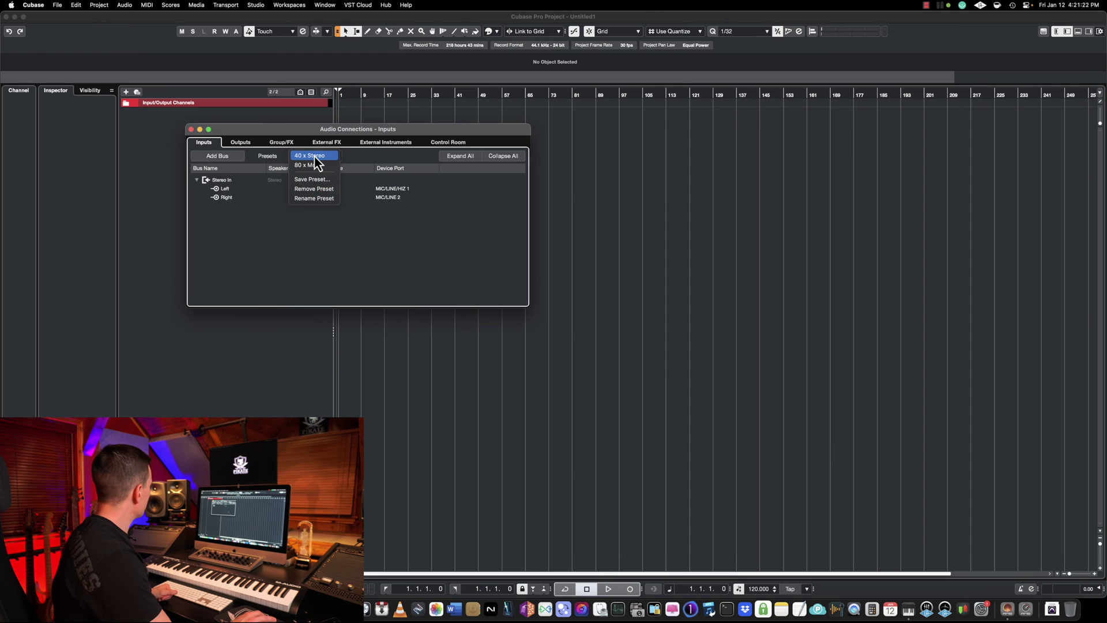
Step: Load the 40 x Stereo input preset, enlarge the window, and expand Stereo 2
{"action": "left_click", "coordinate": [310, 155]}
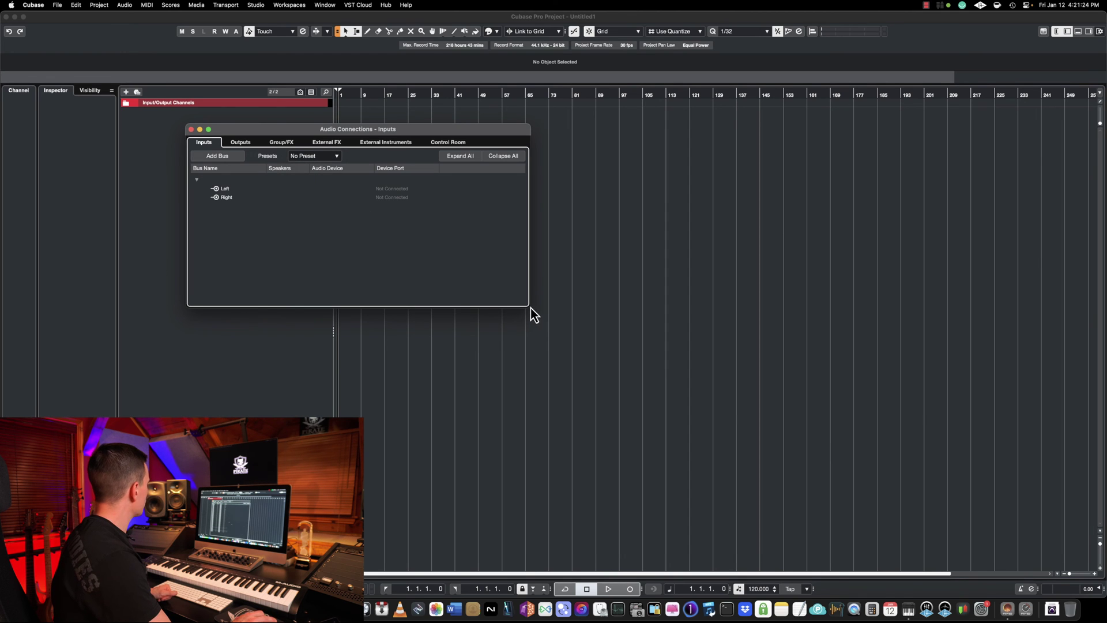
{"action": "left_click_drag", "start_coordinate": [529, 307], "coordinate": [713, 567]}
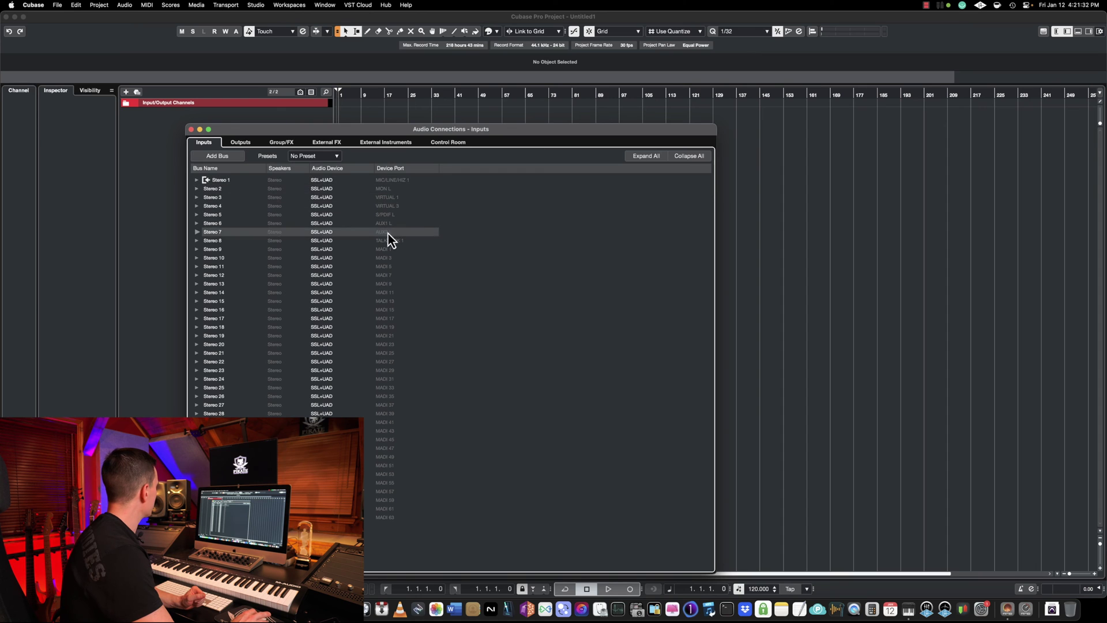
{"action": "left_click", "coordinate": [197, 188]}
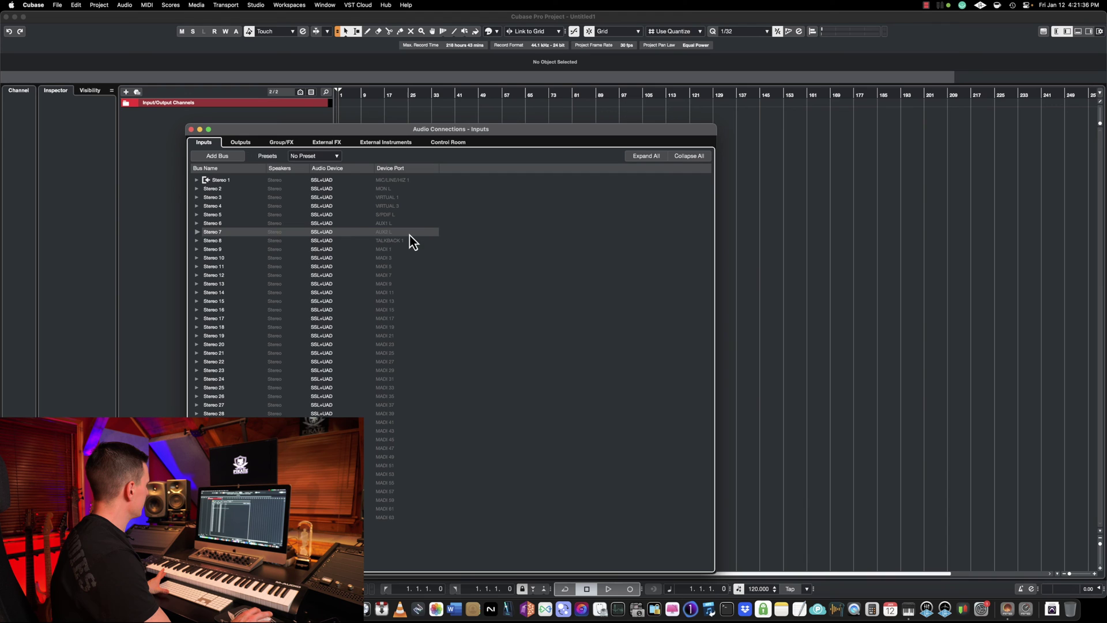
Step: Apply the 37 x Stereo preset to the output buses
{"action": "left_click", "coordinate": [241, 142]}
{"action": "left_click", "coordinate": [314, 156]}
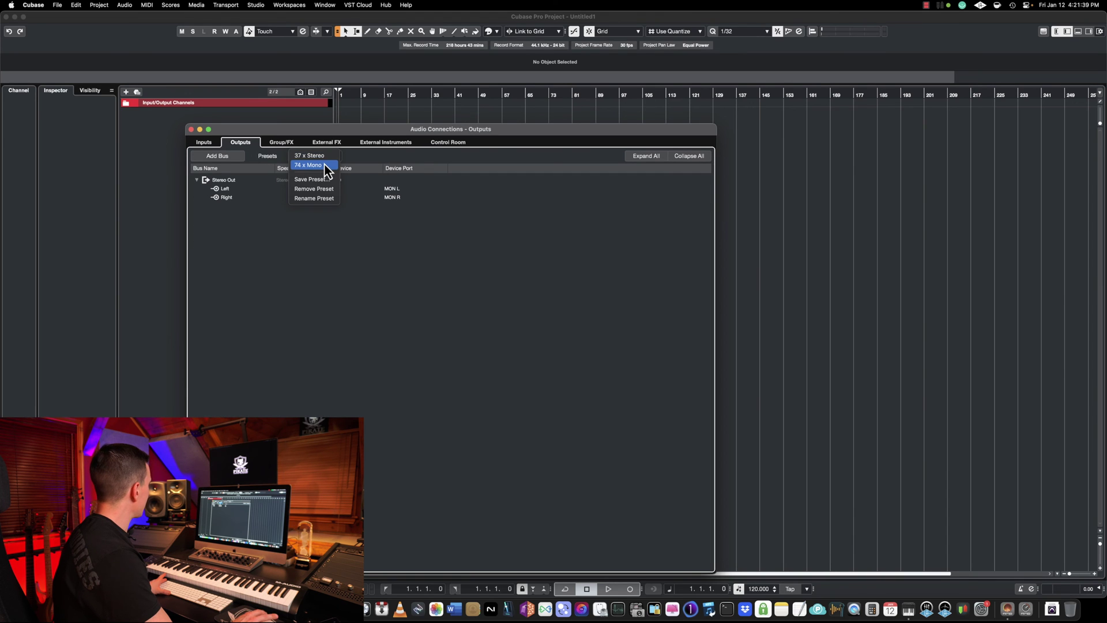
{"action": "left_click", "coordinate": [326, 157]}
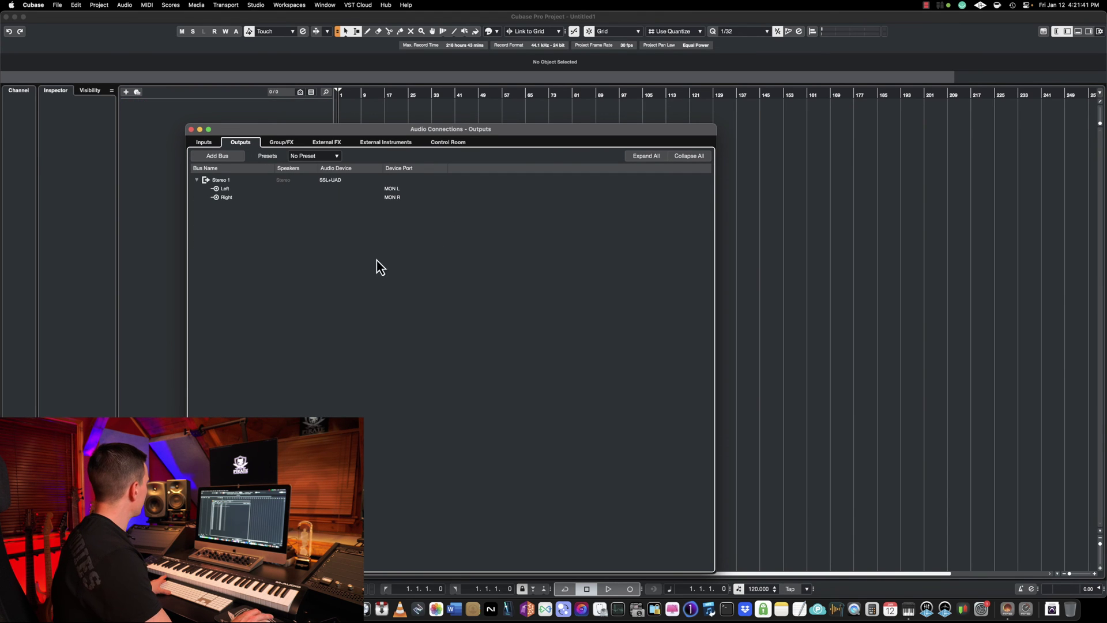